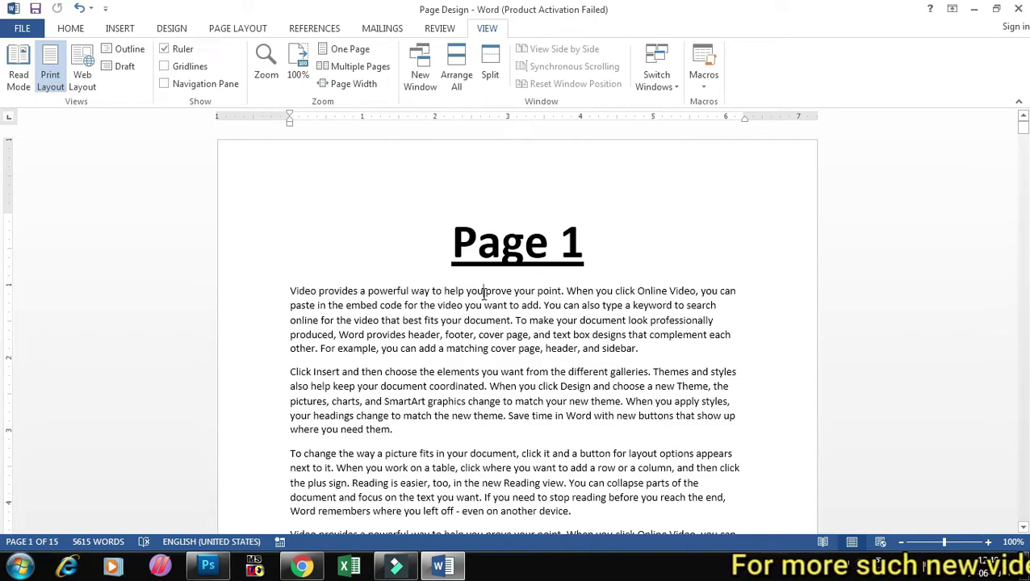
Scroll past Page 1's text and place the cursor at the top of blank page 3.
scroll(493, 284, down, 4)
scroll(489, 289, down, 5)
scroll(484, 294, down, 8)
scroll(484, 294, down, 6)
scroll(484, 294, down, 6)
scroll(484, 293, down, 3)
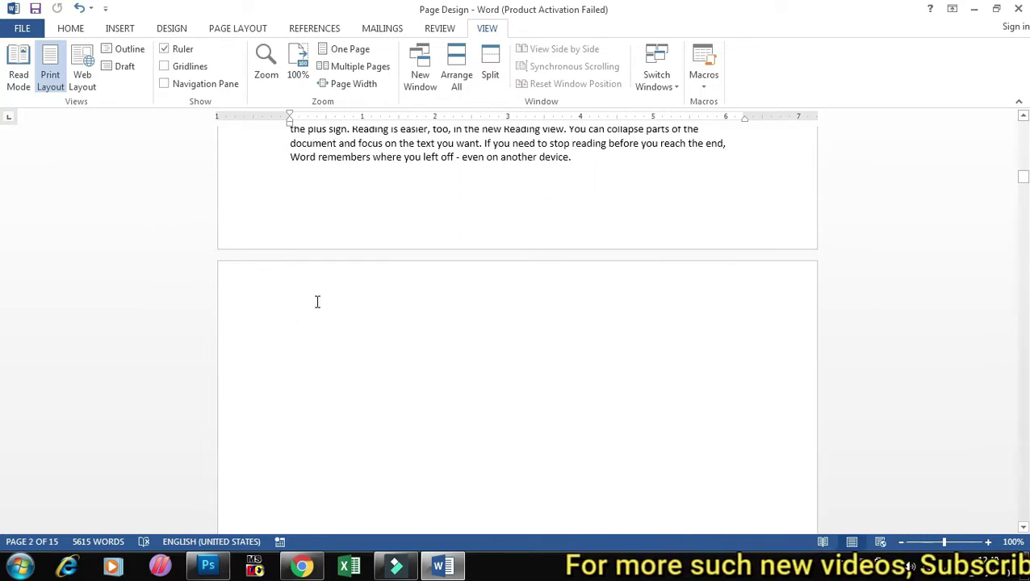
scroll(307, 333, up, 1)
click(321, 401)
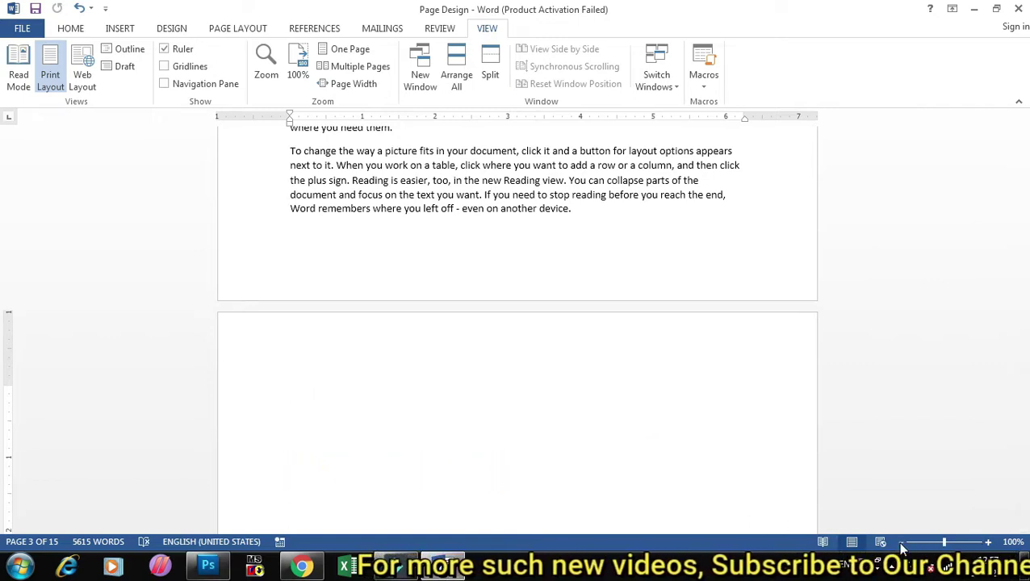
Zoom out to 40% multiple-page view, survey pages 1–10 for blank pages, and return to the top.
scroll(902, 549, down, 6)
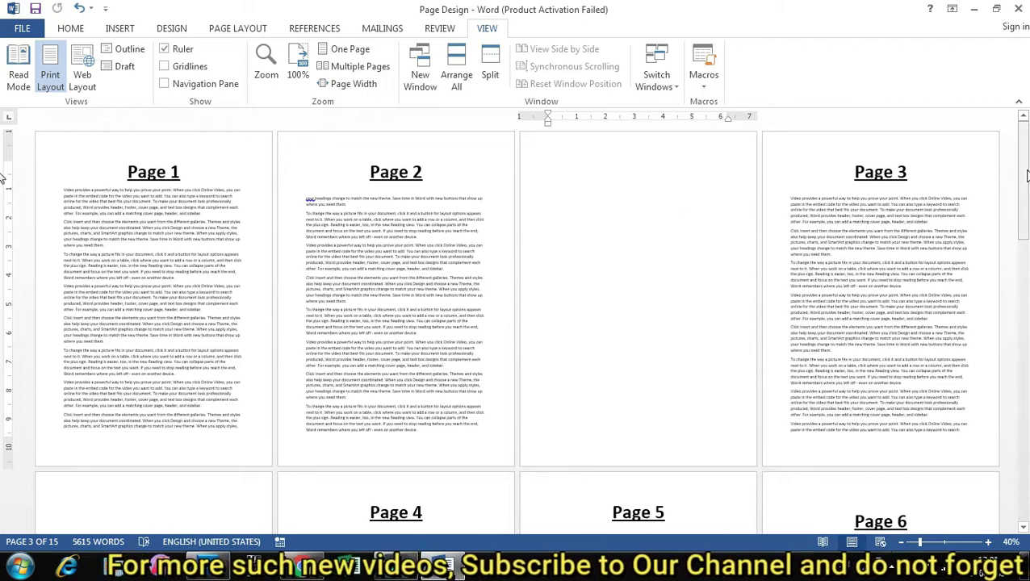
drag(1023, 167, 1023, 274)
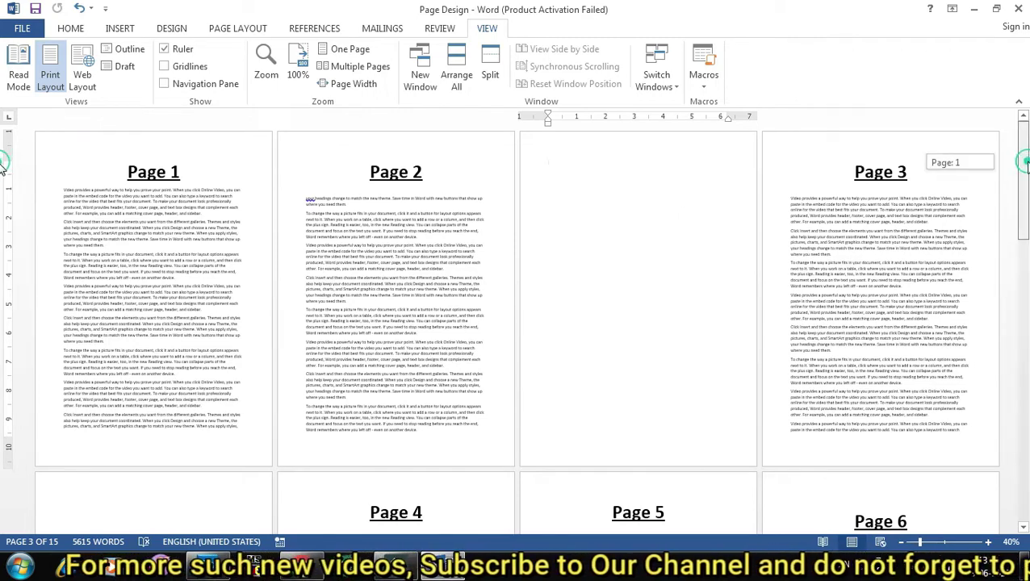
drag(3, 275, 3, 276)
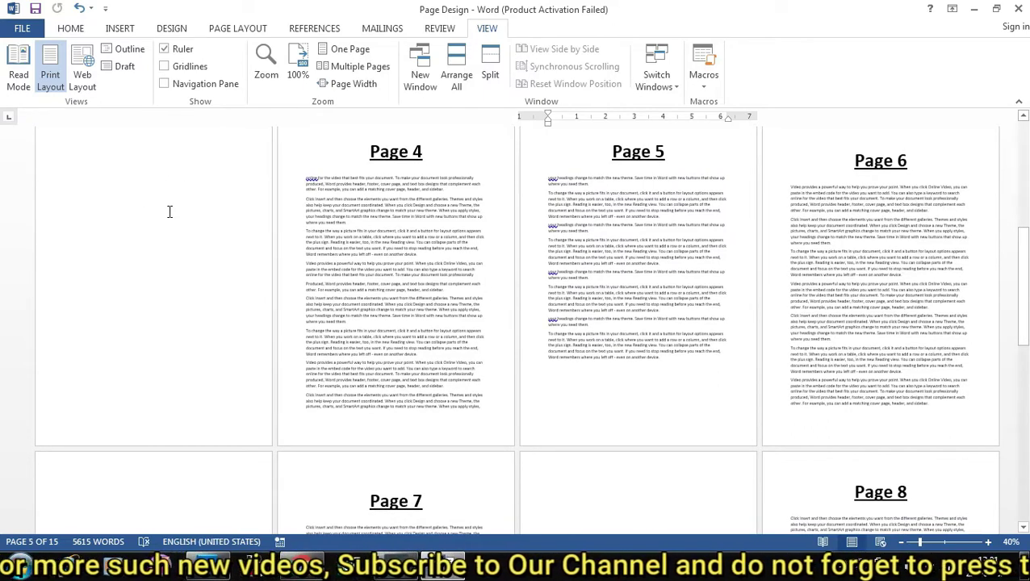
drag(3, 246, 5, 333)
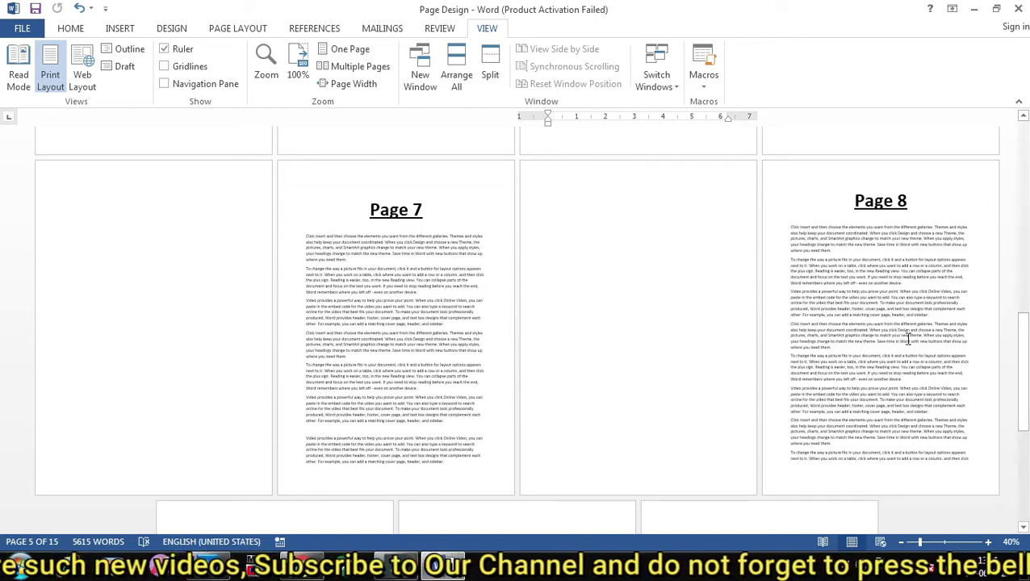
drag(5, 339, 5, 424)
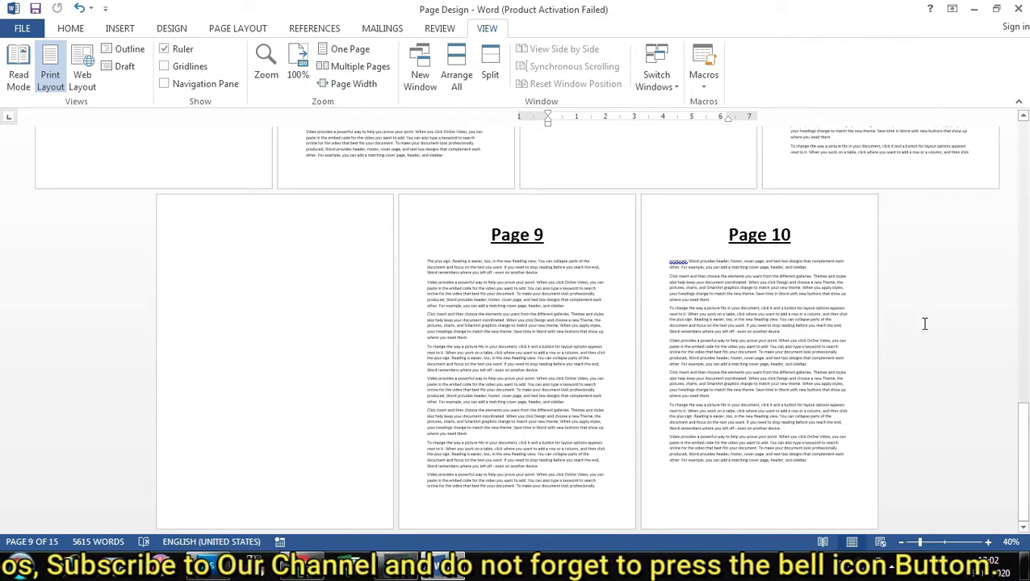
drag(1023, 449, 1023, 170)
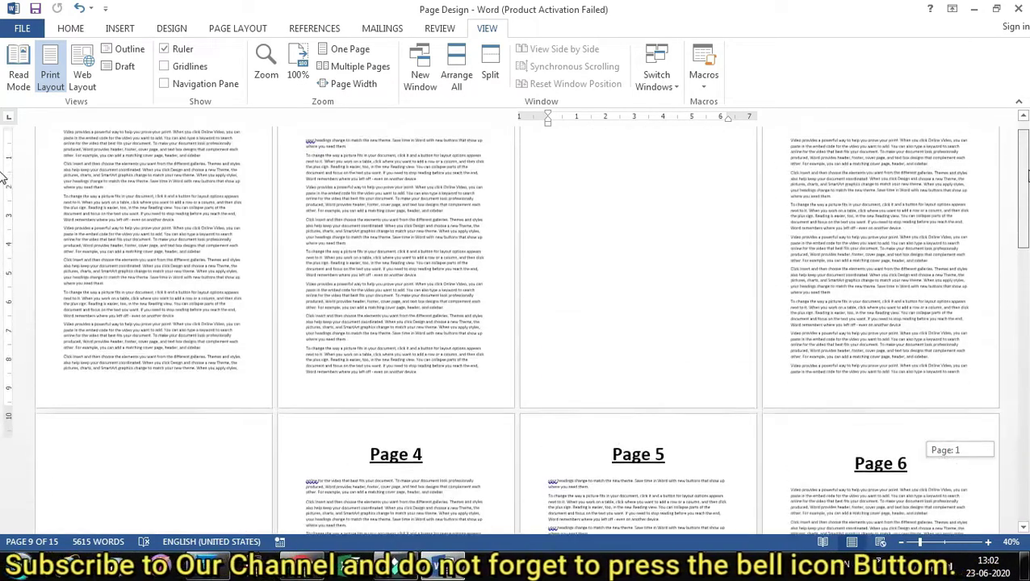
Turn on Show/Hide ¶ on the HOME tab to display paragraph marks and page breaks.
click(72, 30)
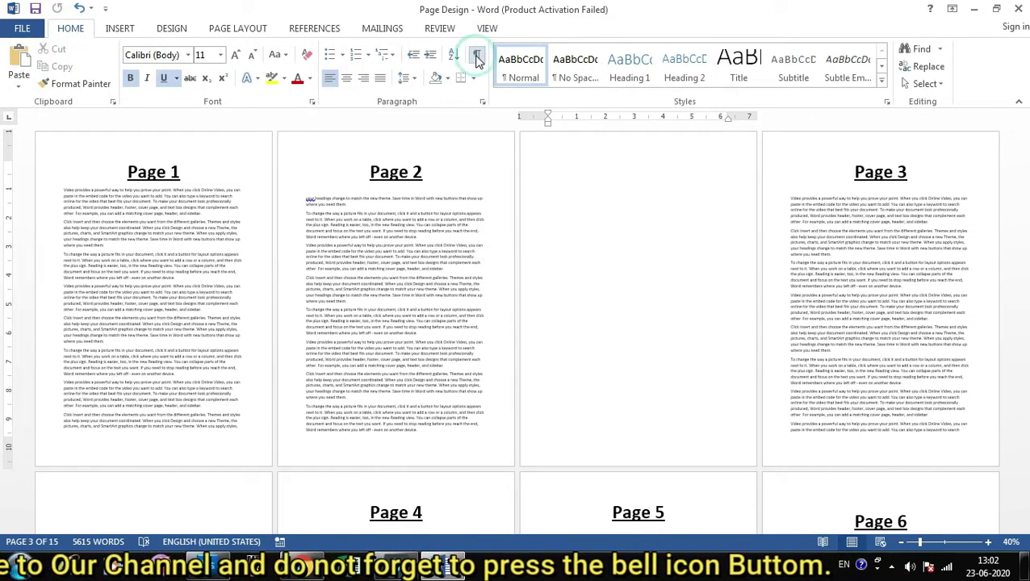
click(477, 57)
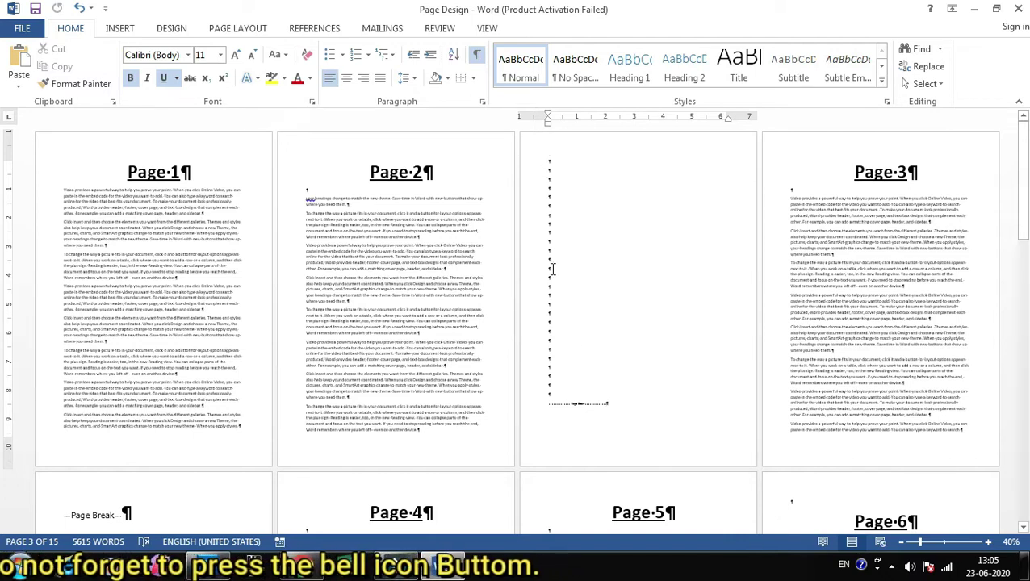
Delete the empty paragraphs filling blank page 3, removing that page.
mouse_move(545, 161)
mouse_down()
mouse_move(616, 400)
mouse_move(628, 404)
mouse_up()
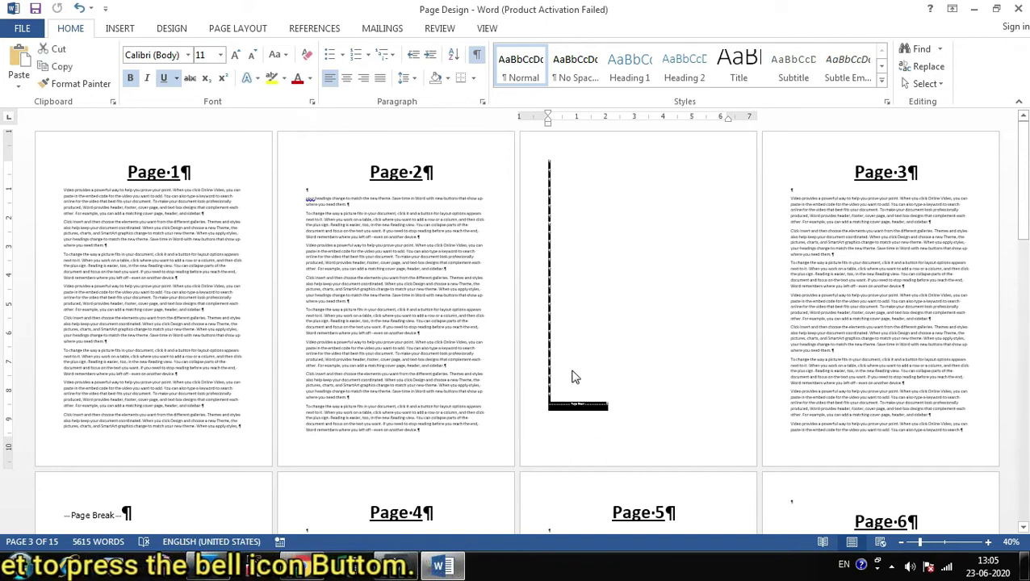
key(Delete)
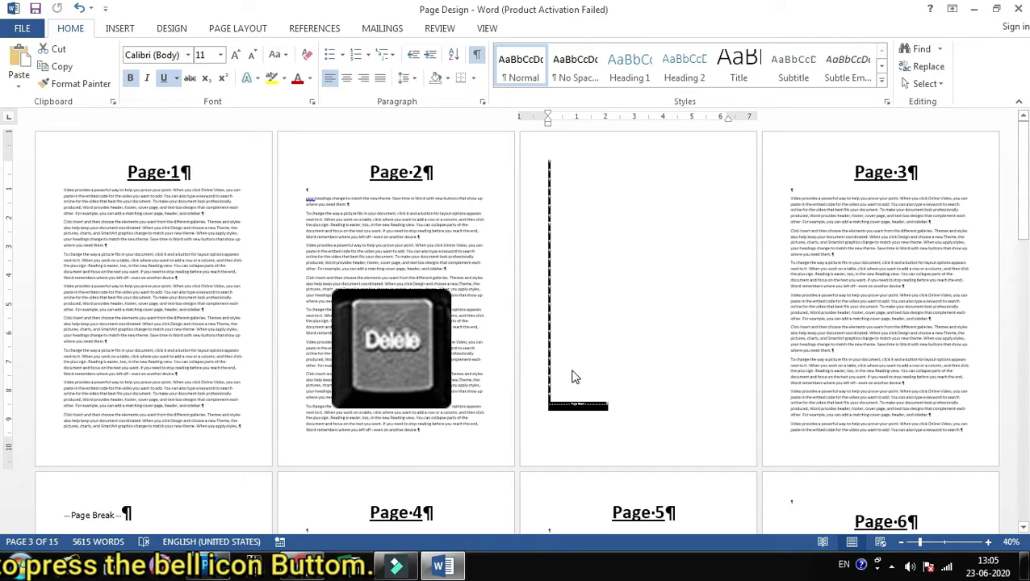
key(Delete)
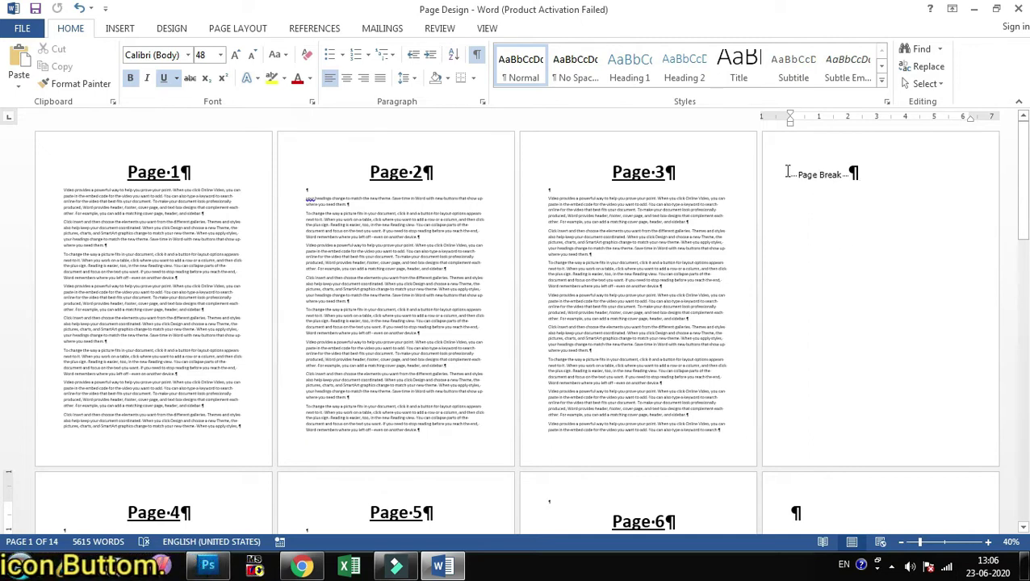
Select and delete the stray Page Break line on the following page.
drag(788, 171, 903, 174)
click(879, 188)
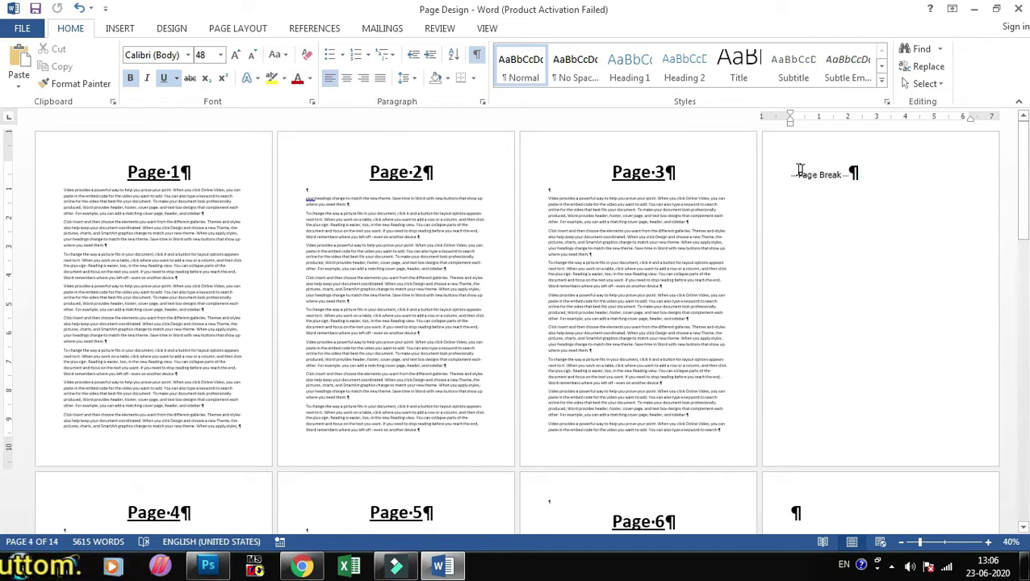
drag(781, 169, 903, 176)
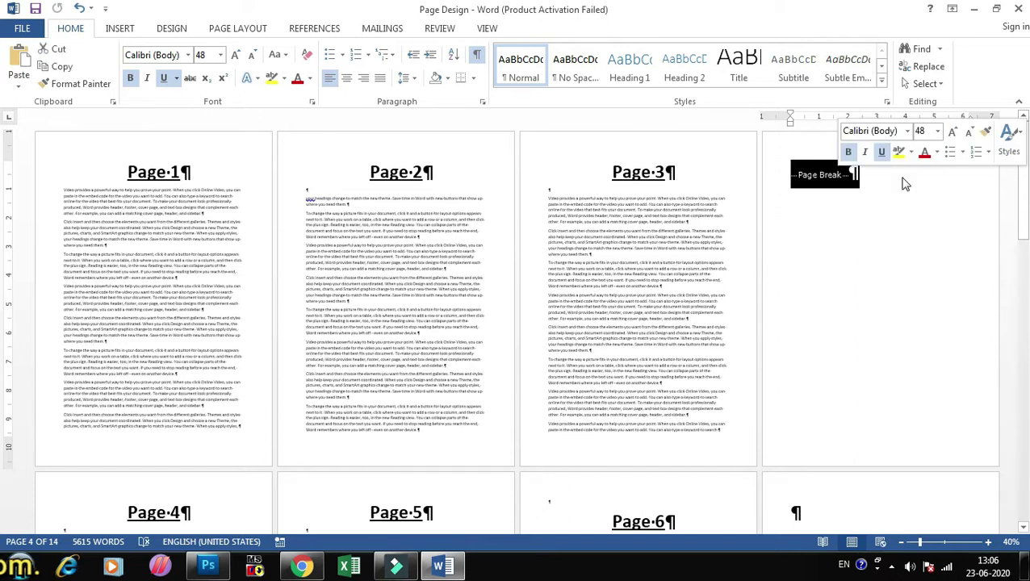
key(Delete)
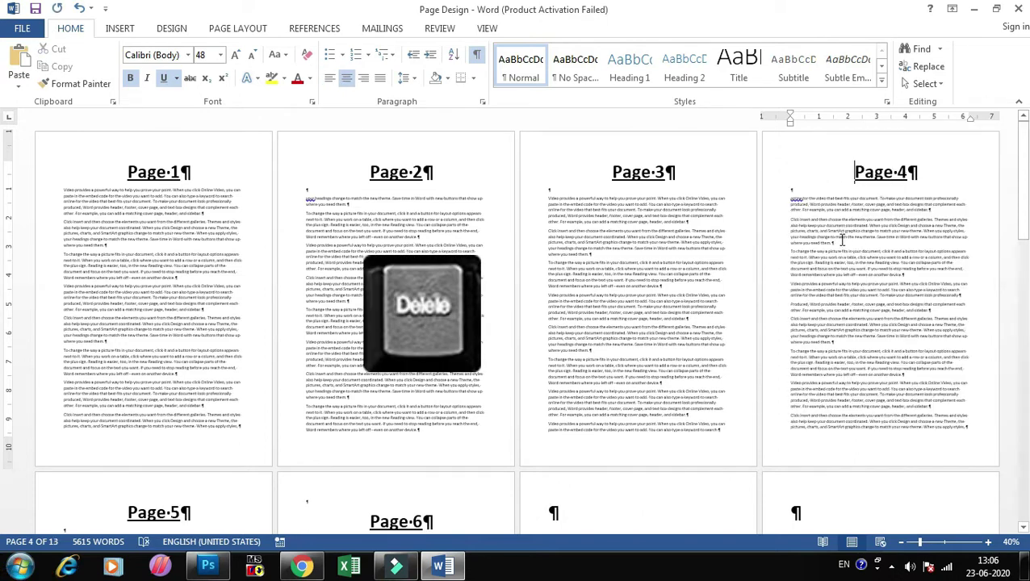
Delete the blank page's empty lines and page break, plus the empty lines above the Page 7 heading.
drag(1022, 170, 1025, 277)
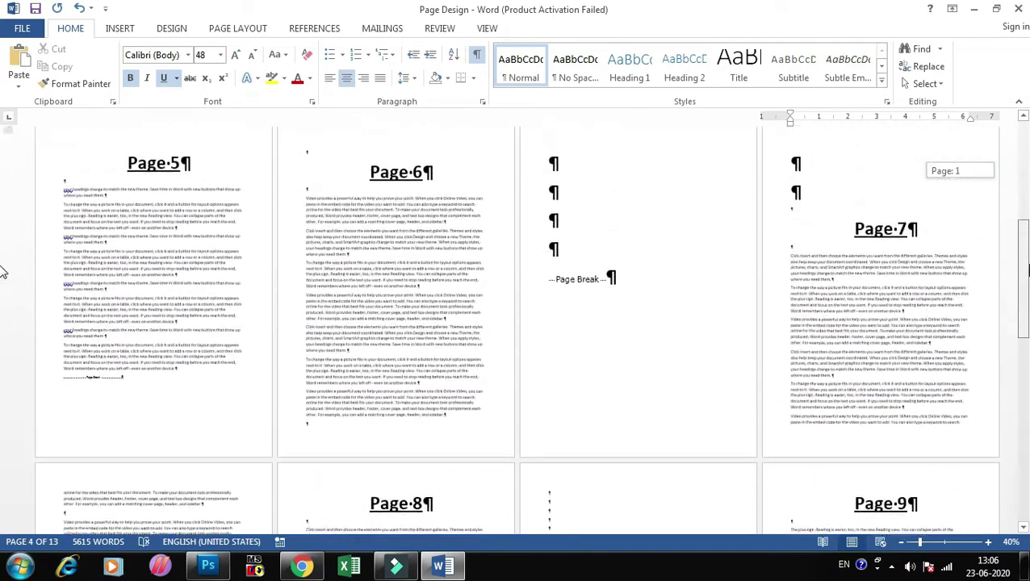
drag(4, 279, 1010, 269)
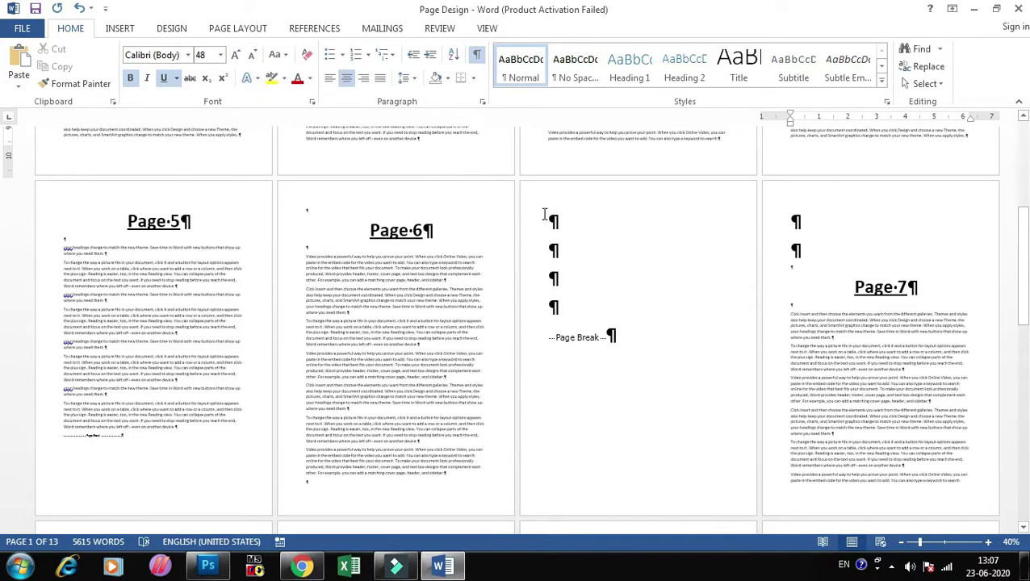
drag(544, 214, 616, 354)
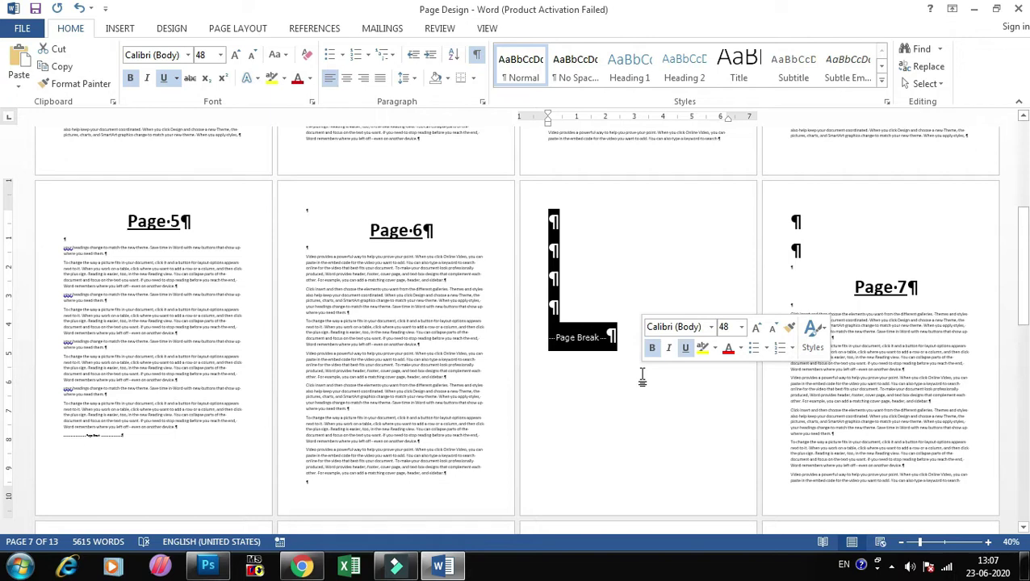
key(Delete)
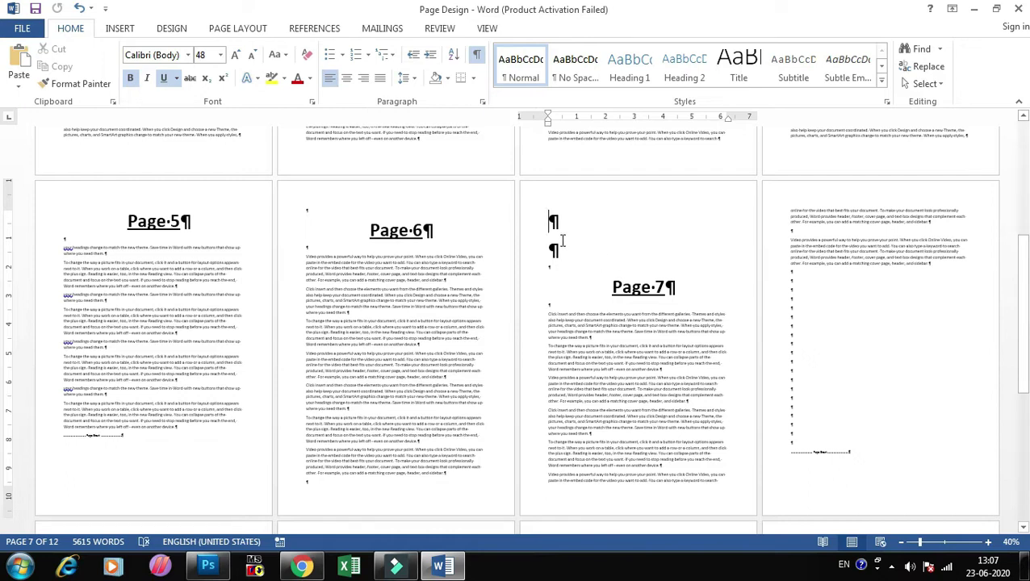
drag(547, 216, 564, 256)
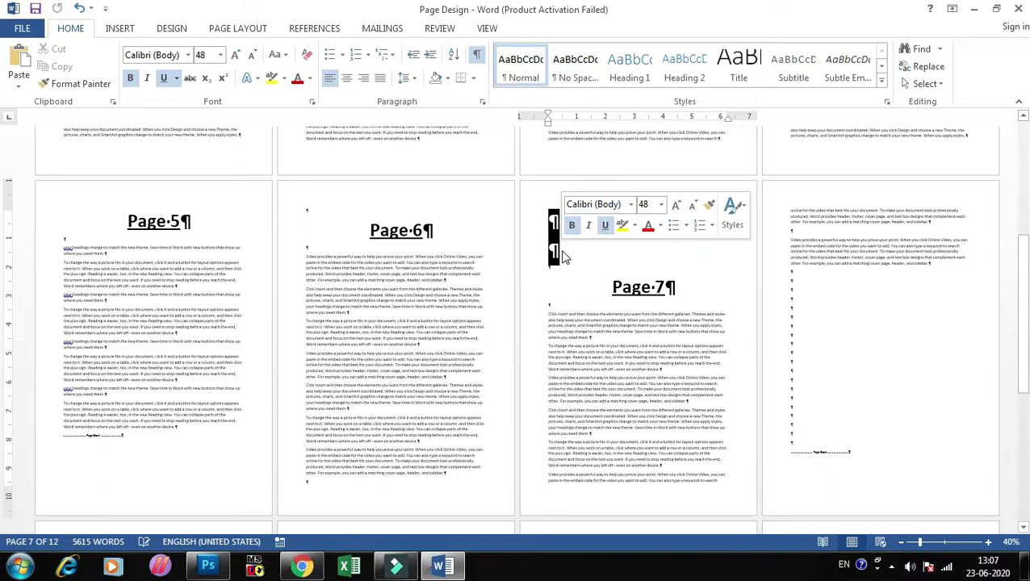
key(Delete)
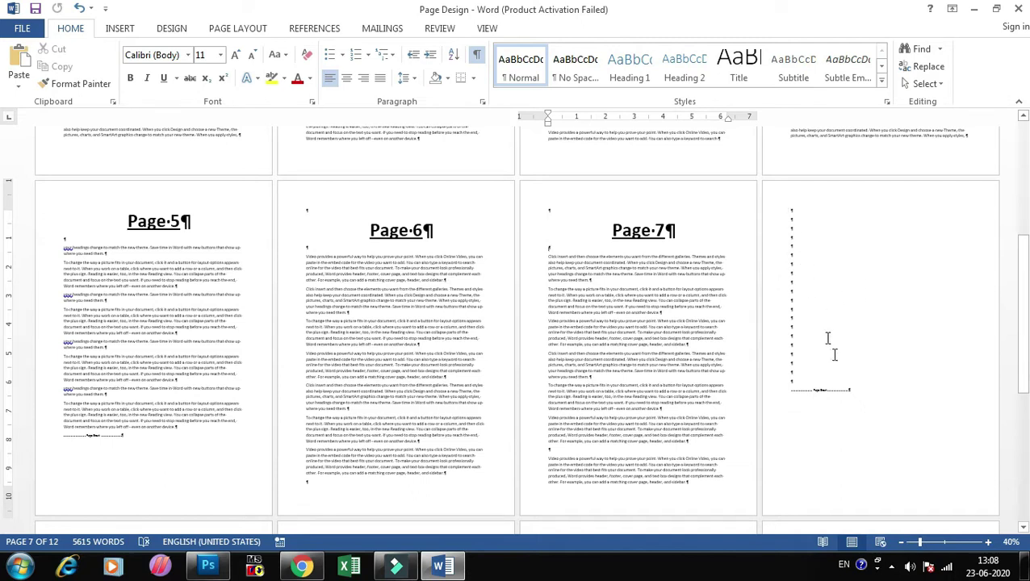
Remove the empty lines and break on page 8 so it moves up.
drag(785, 208, 871, 403)
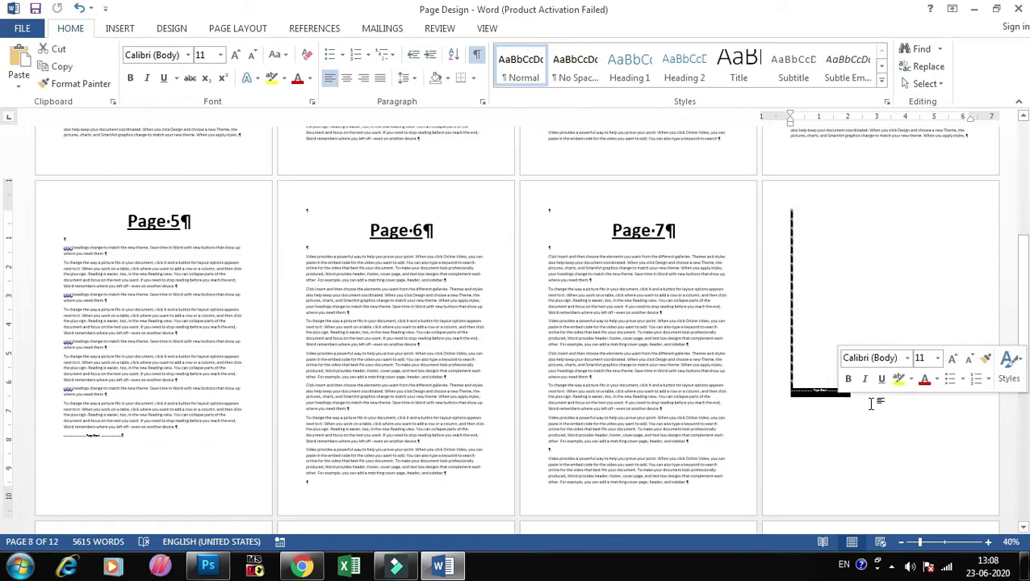
key(ctrl+v)
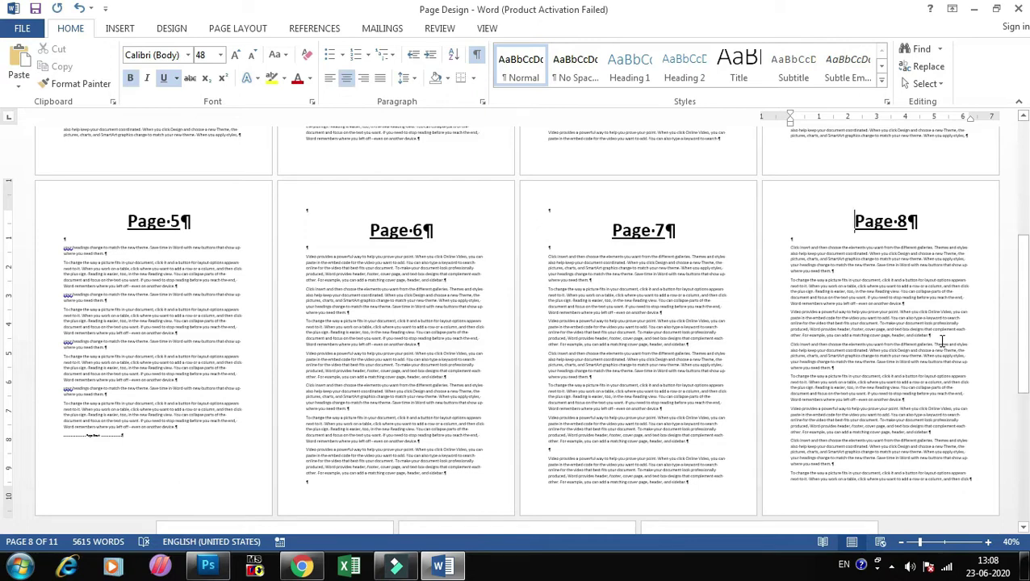
scroll(846, 281, up, 1)
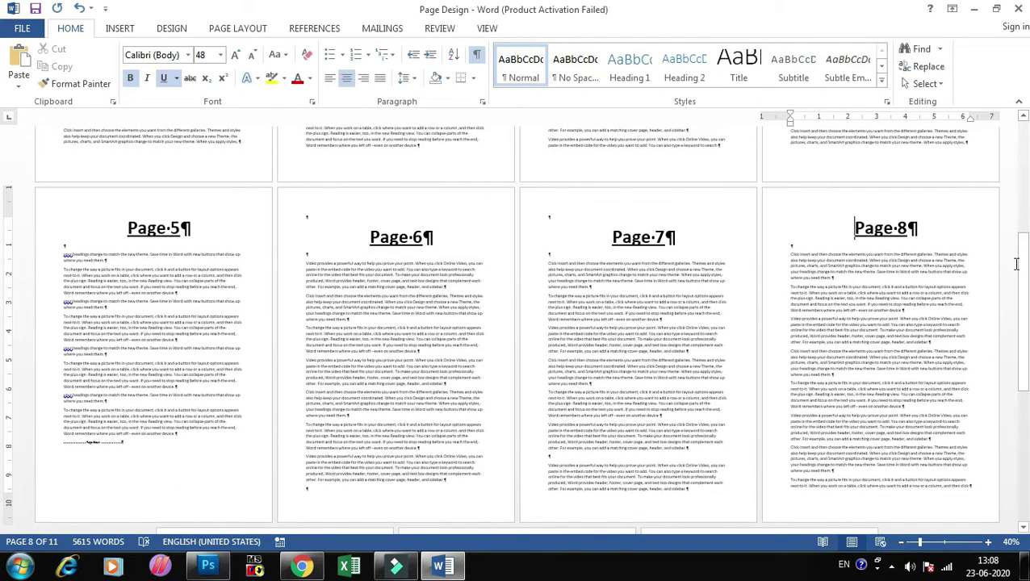
drag(1019, 262, 1019, 389)
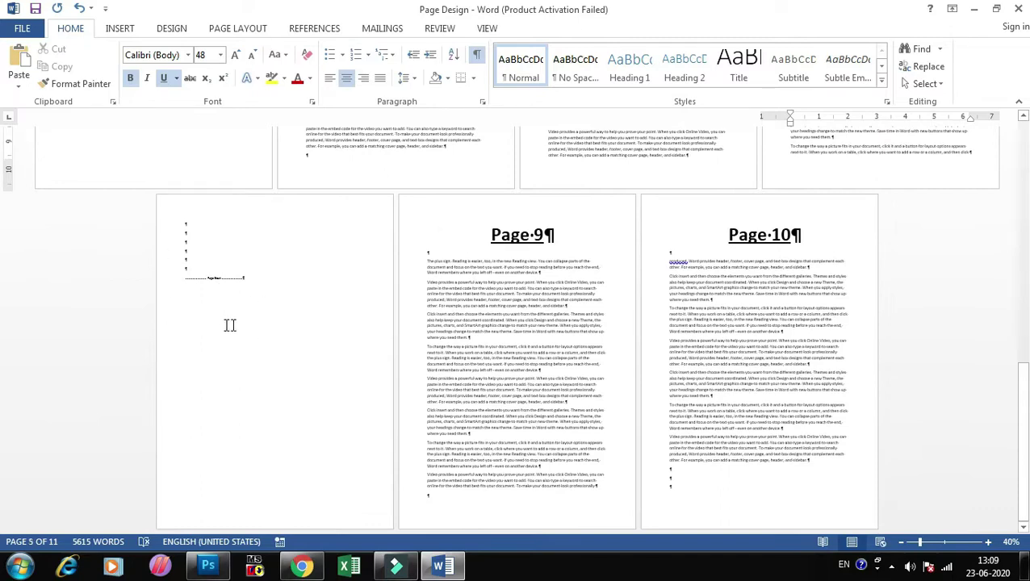
Delete the last blank page's empty lines and break, then hide the formatting marks.
drag(179, 224, 267, 313)
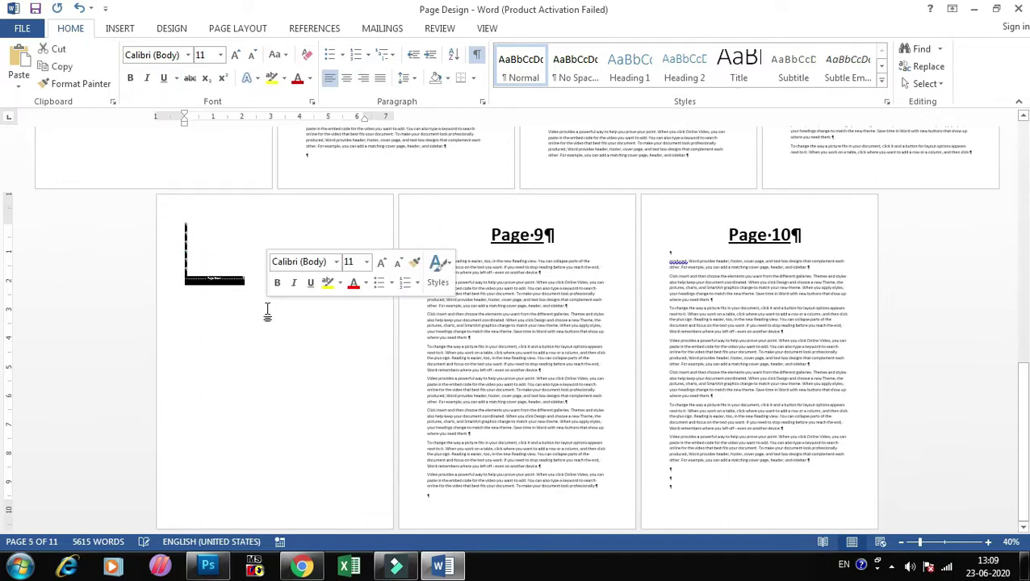
key(Delete)
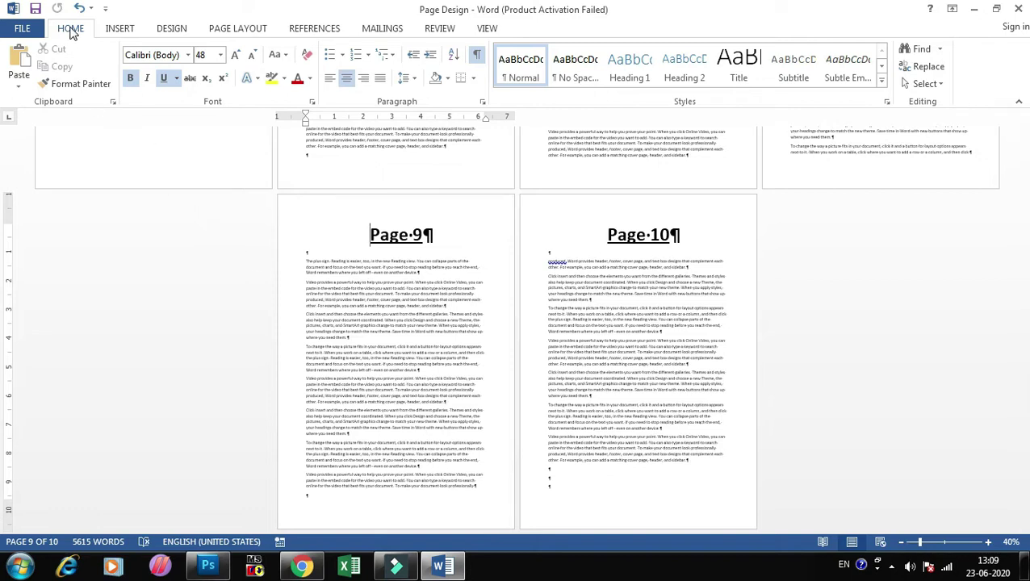
click(477, 58)
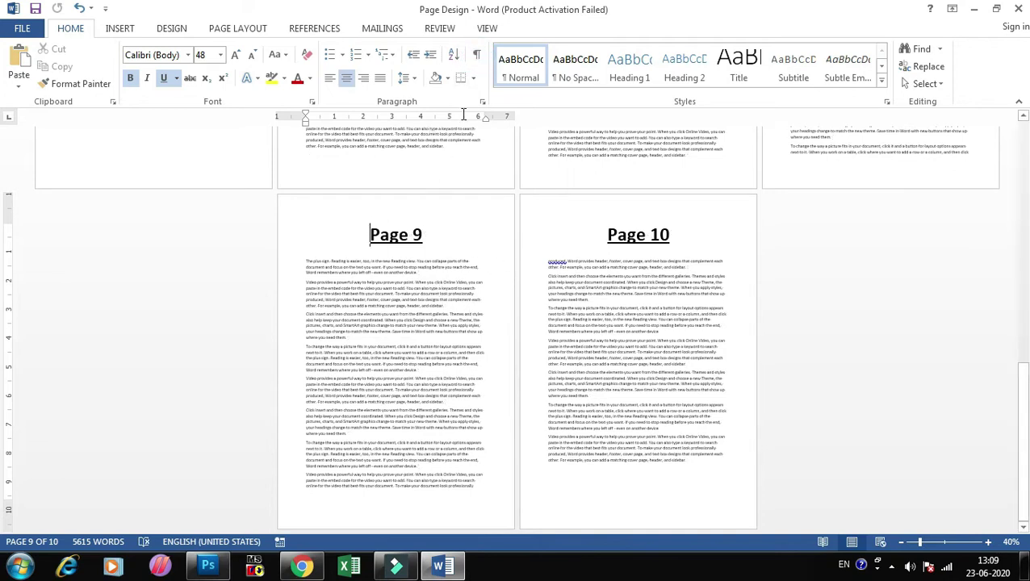
click(487, 30)
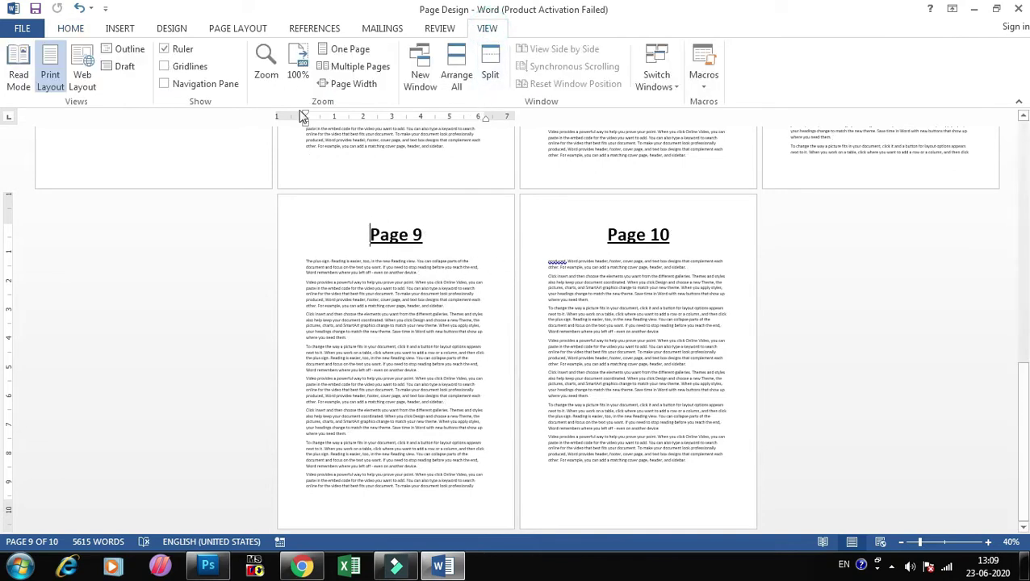
Switch to 100% zoom and scroll through all 10 pages to confirm no blank pages remain.
click(297, 76)
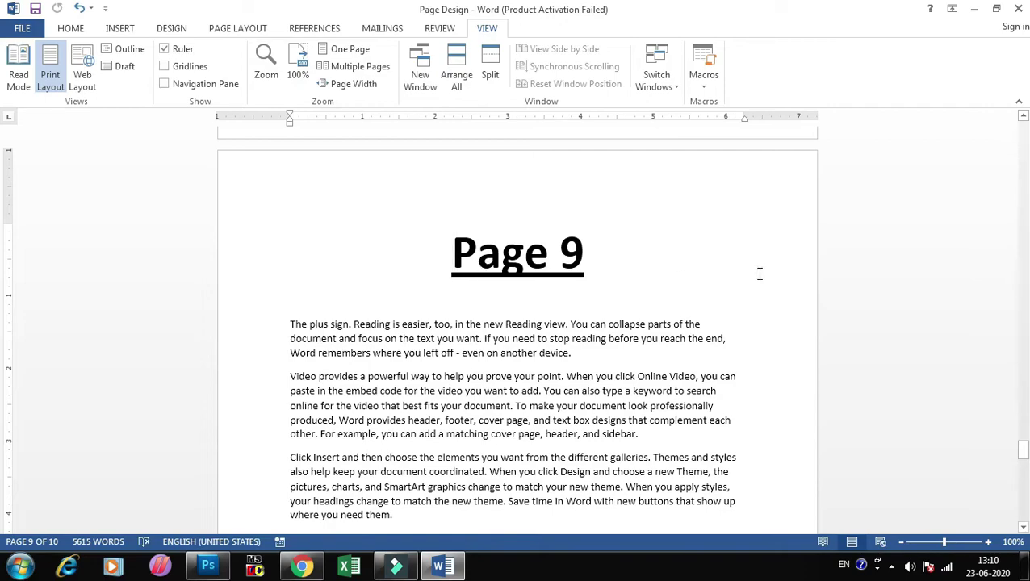
mouse_move(1022, 449)
mouse_down()
mouse_move(1023, 141)
mouse_move(3, 149)
mouse_move(2, 216)
mouse_up()
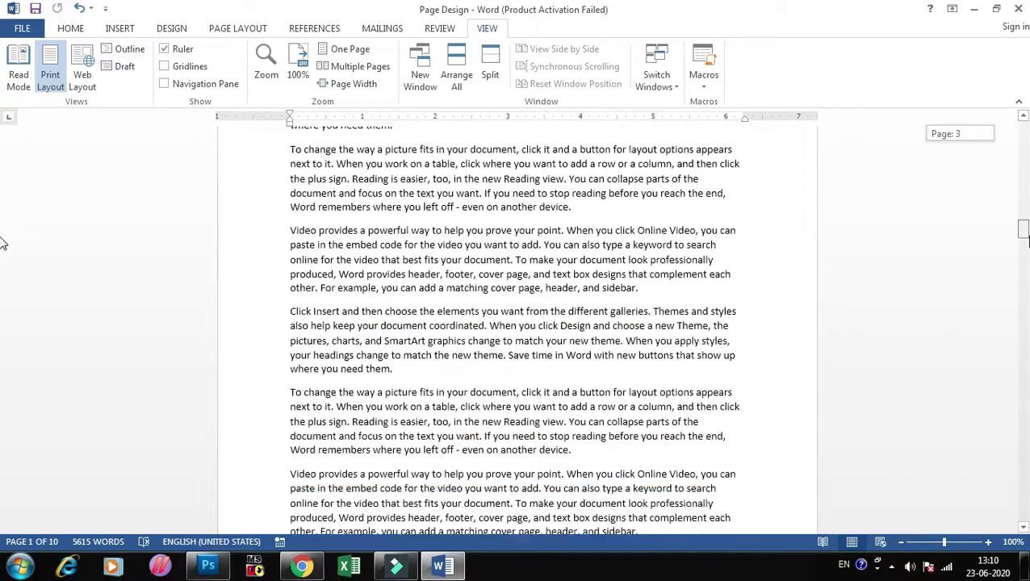
drag(2, 216, 3, 497)
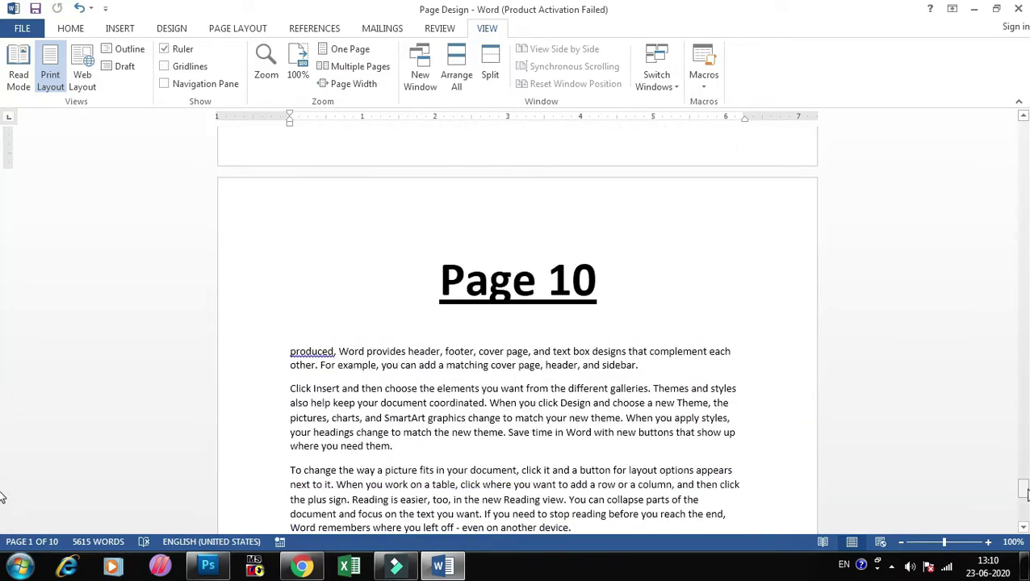
drag(1024, 491, 999, 316)
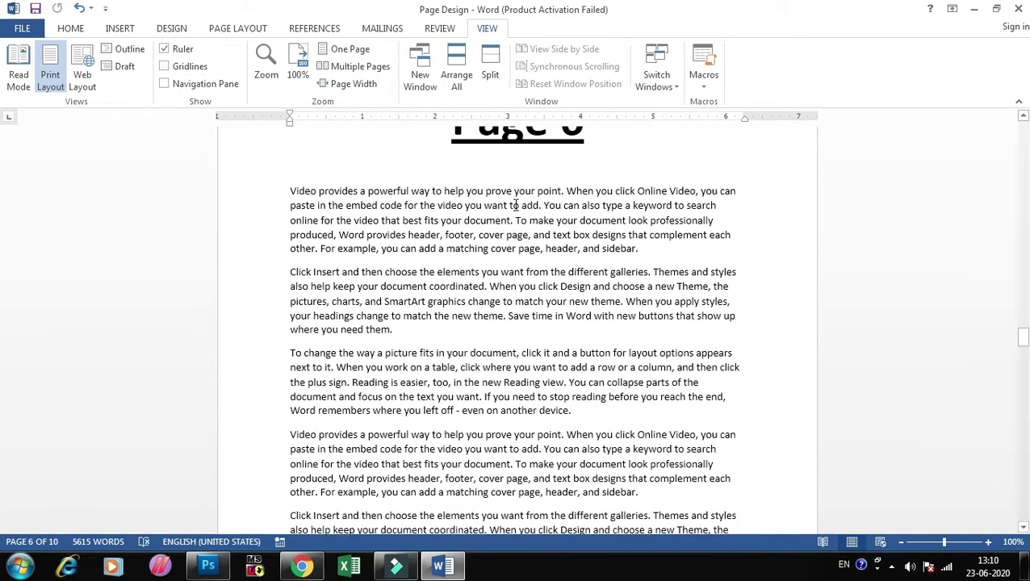